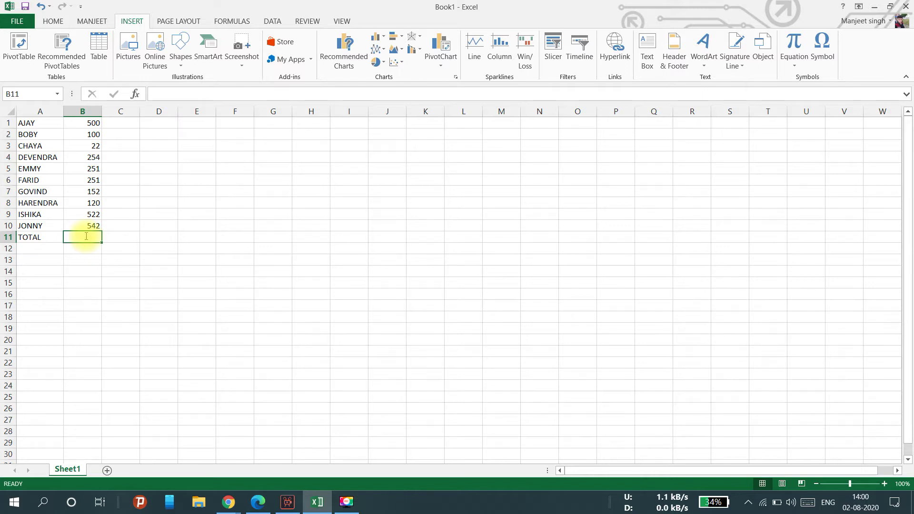
Step: Calculate the total of the amounts in cell B11 with the formula =SUM(B1:B10)
type("=S")
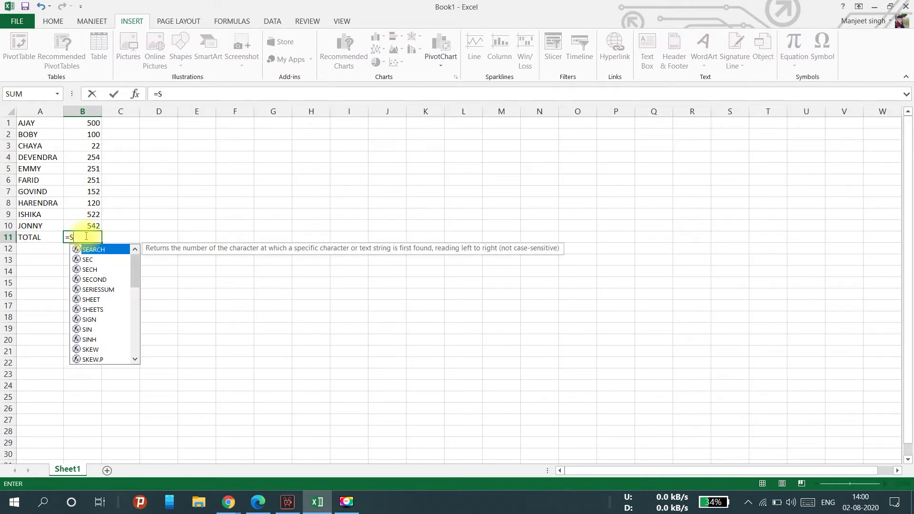
type("UM")
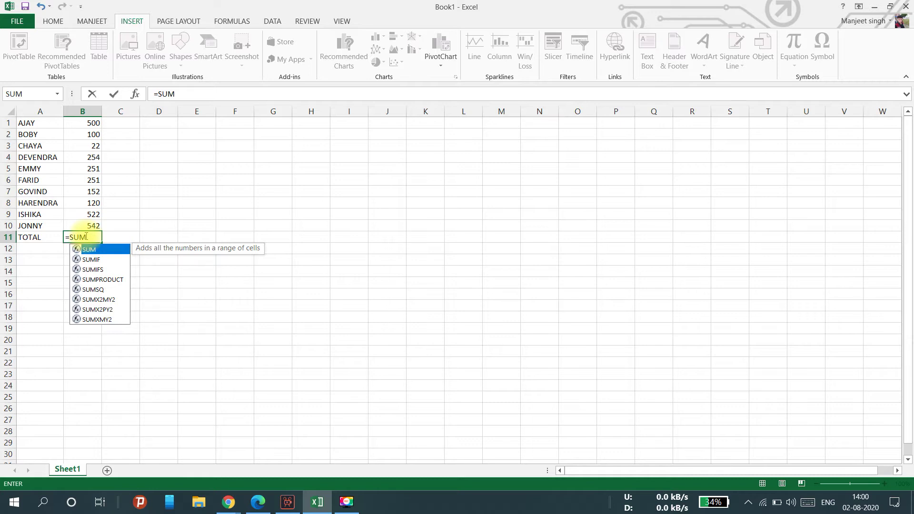
type("(")
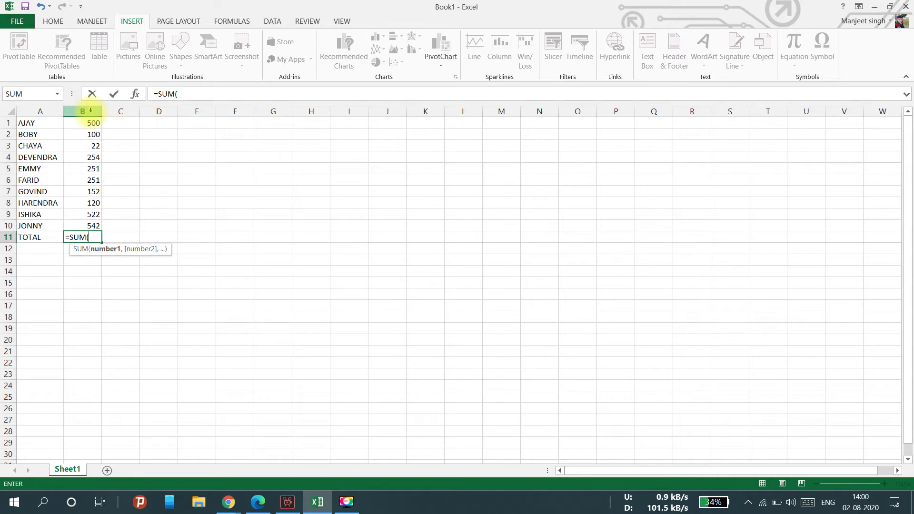
type("B1")
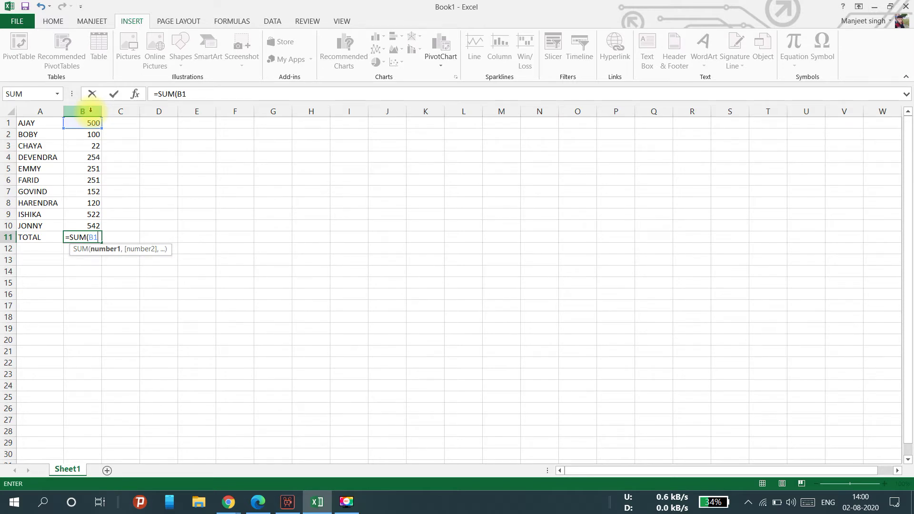
type(":B10")
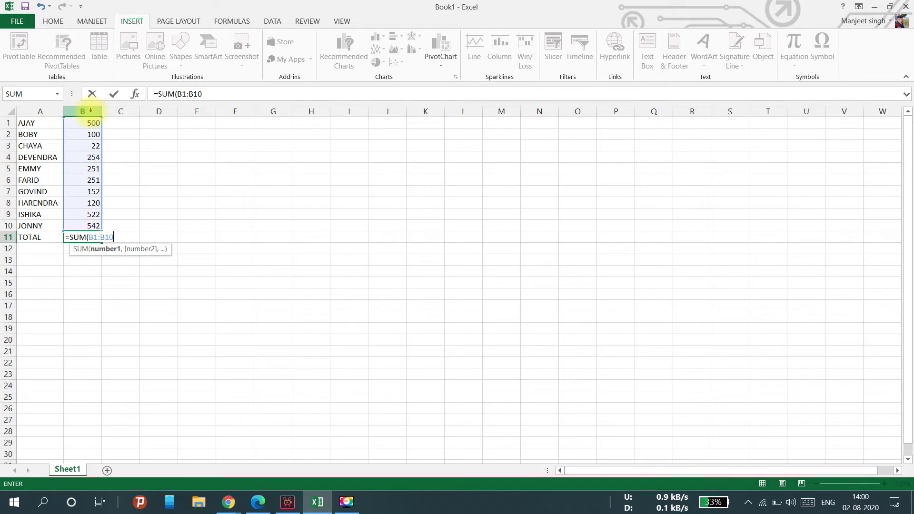
type(")")
key("Return")
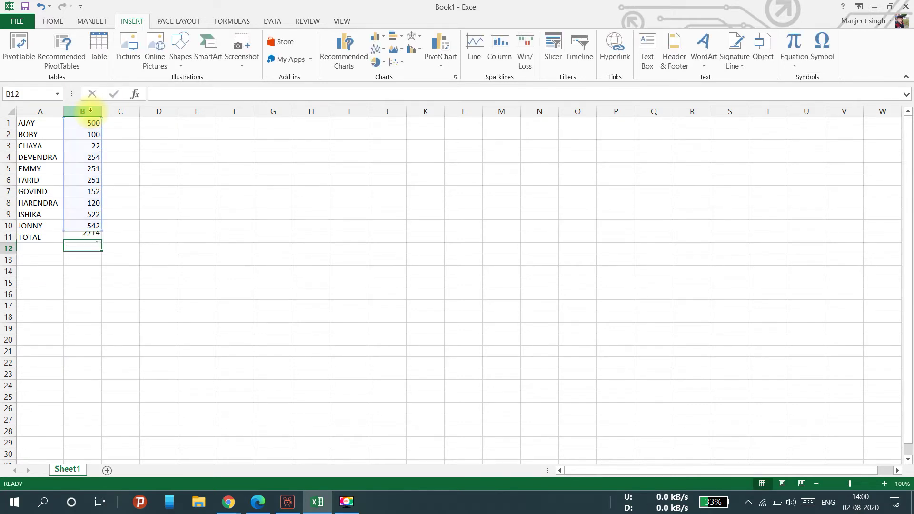
left_click(91, 239)
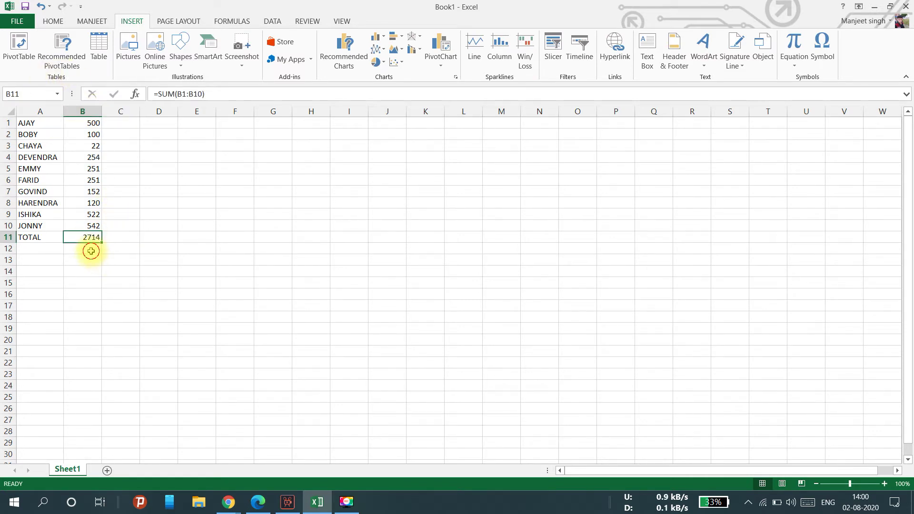
left_click(91, 251)
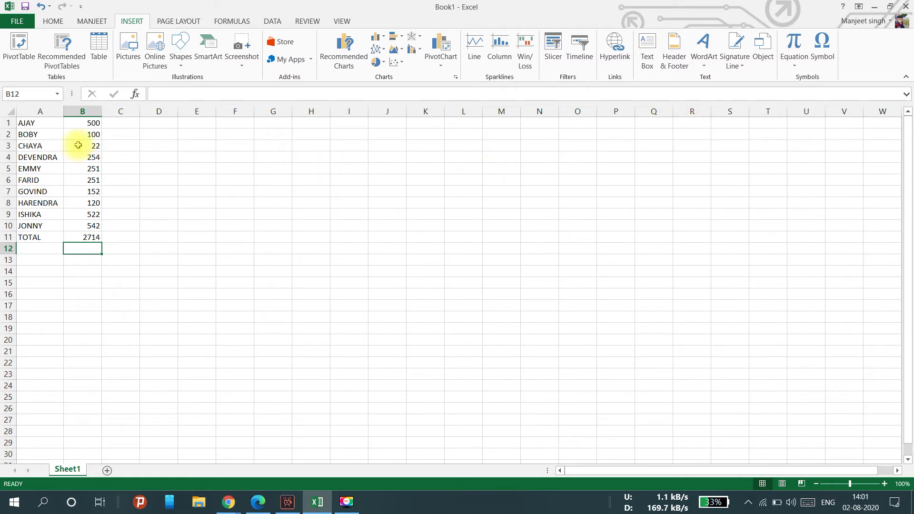
left_click(527, 124)
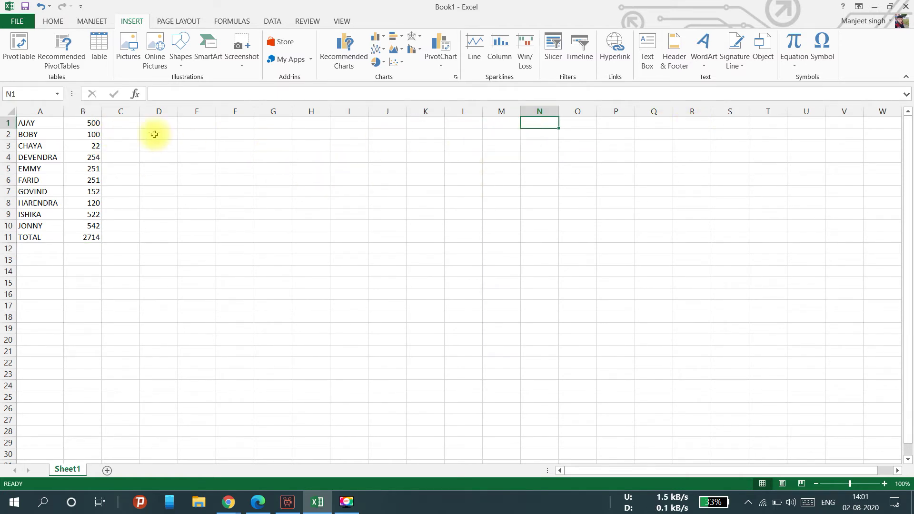
left_click(548, 137)
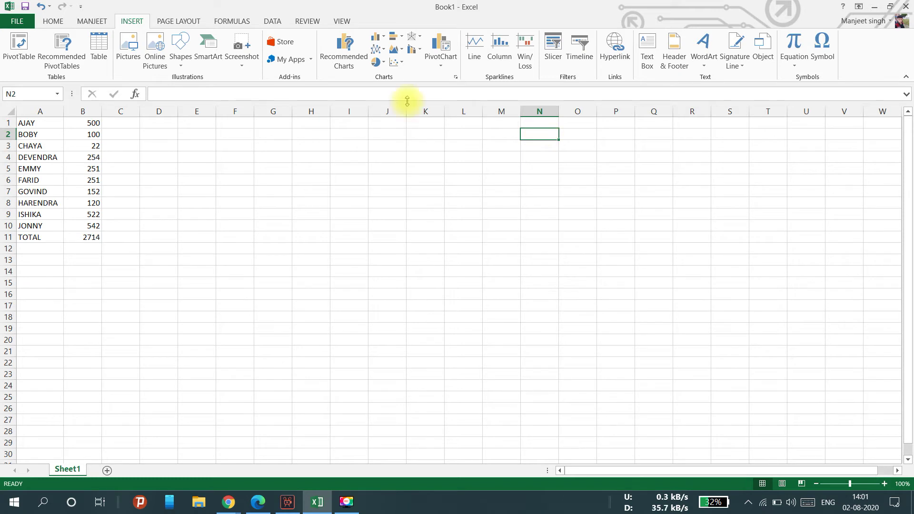
left_click(56, 19)
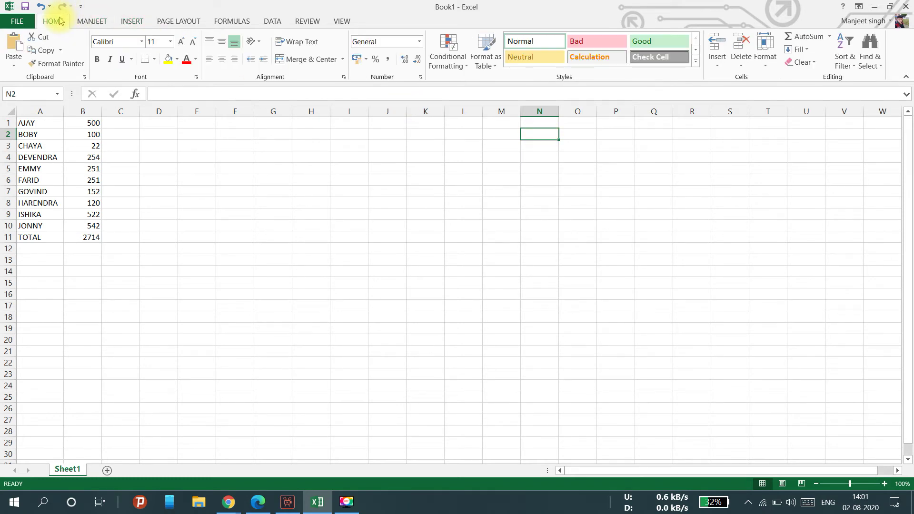
left_click(829, 36)
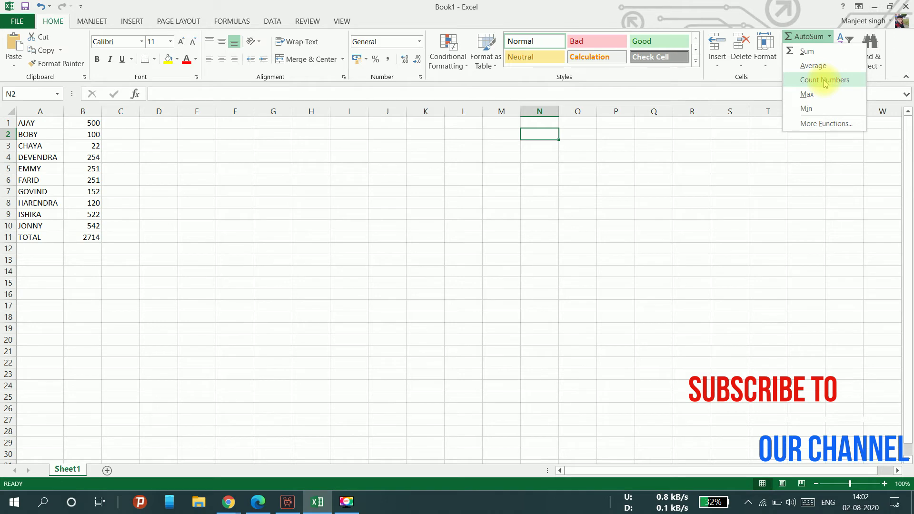
left_click(127, 179)
left_click(126, 167)
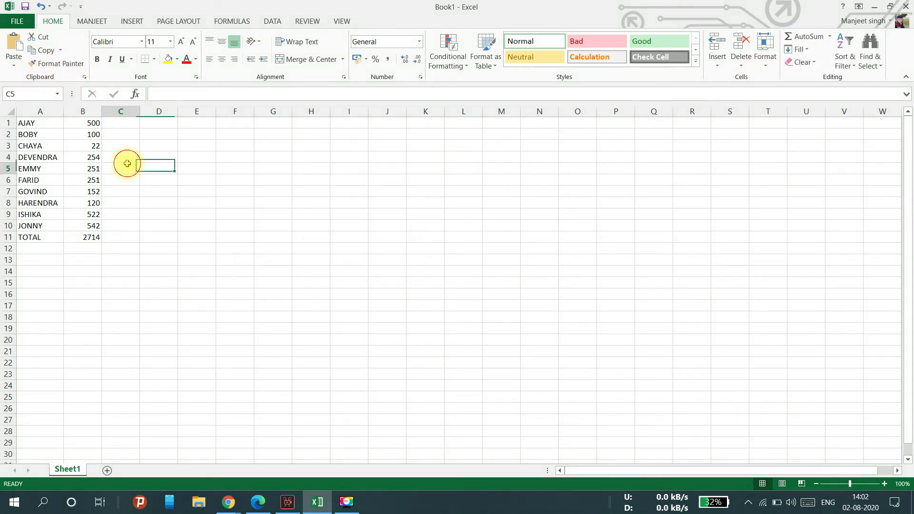
Step: Try to change the font of the text in cell A1 to Eras Bold ITC
left_click(27, 125)
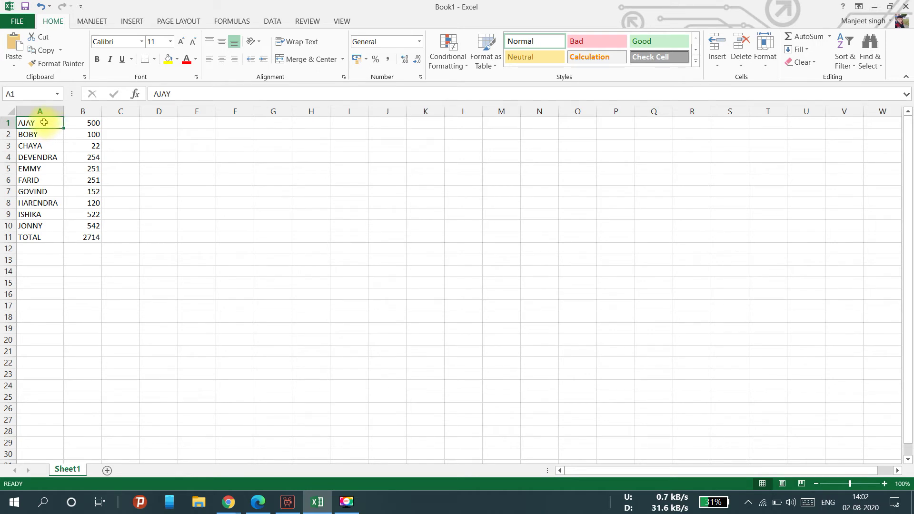
double_click(45, 122)
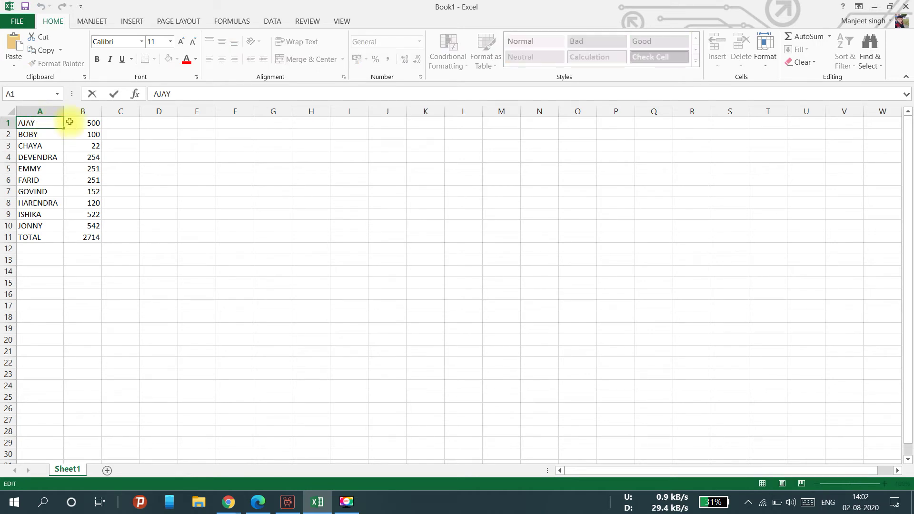
left_click(142, 42)
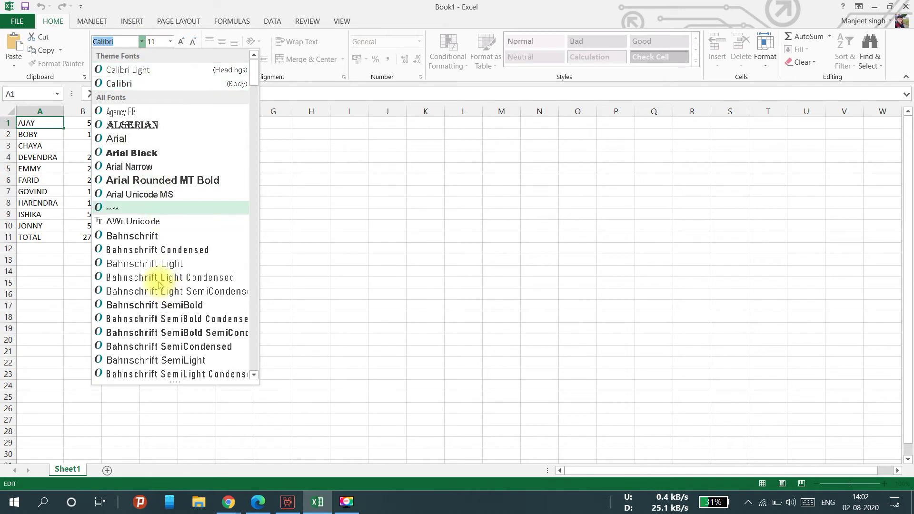
scroll(155, 265, "down", 15)
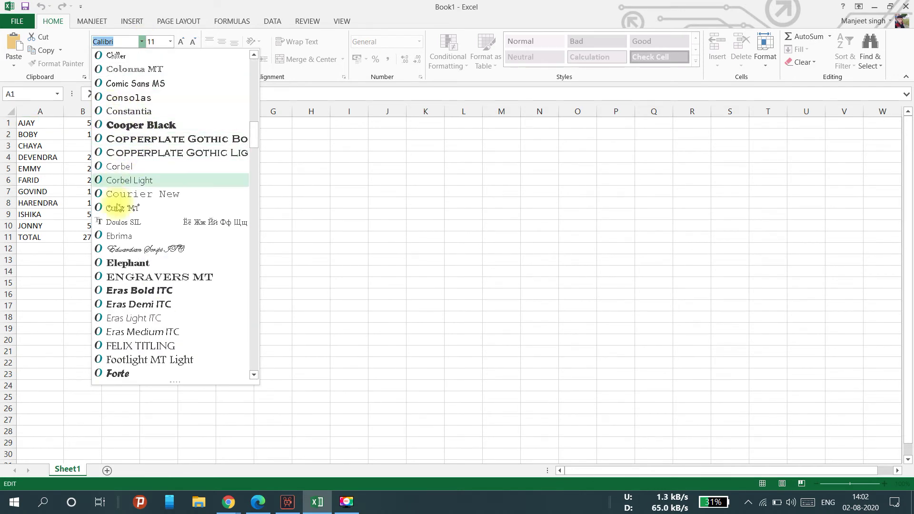
left_click(170, 292)
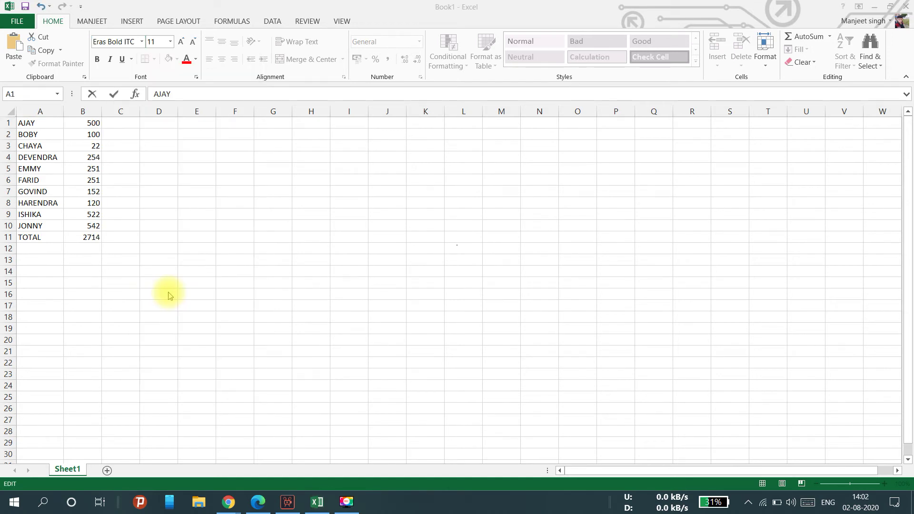
Step: Change the font of the whole text in cell A2 to Broadway
left_click(31, 135)
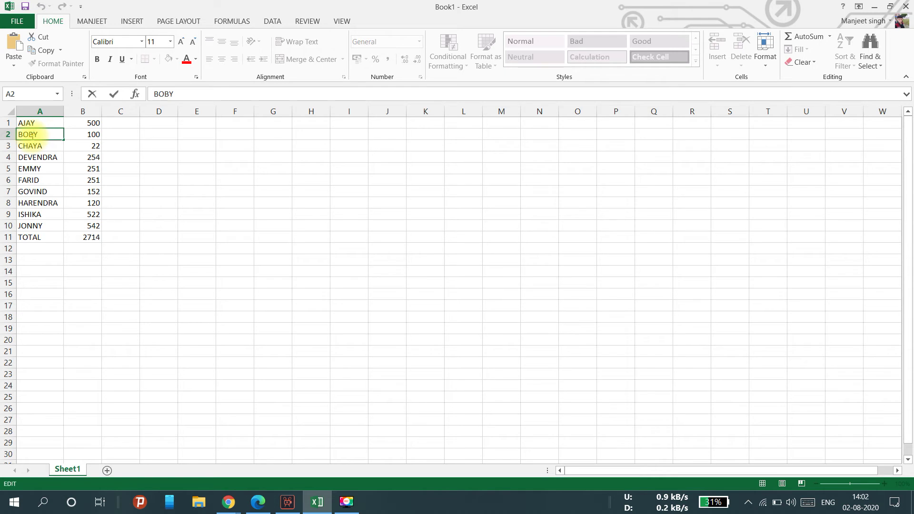
double_click(46, 135)
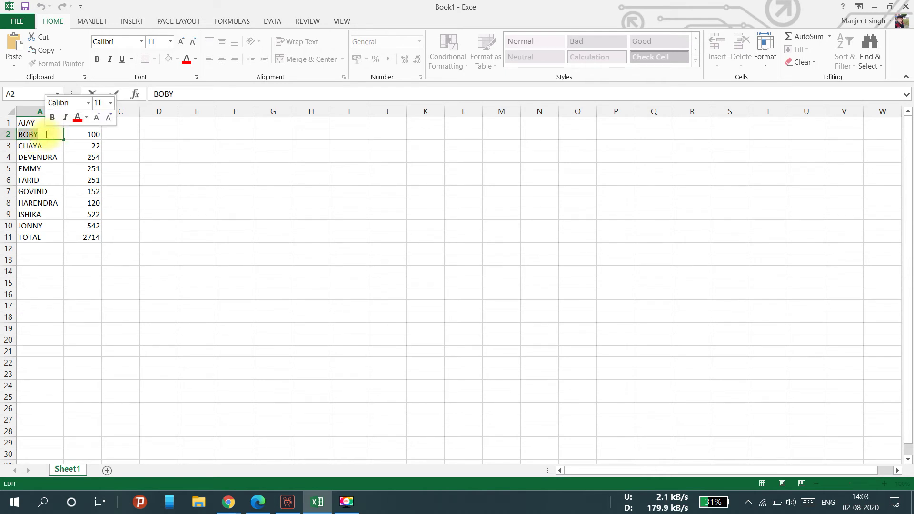
left_click(142, 42)
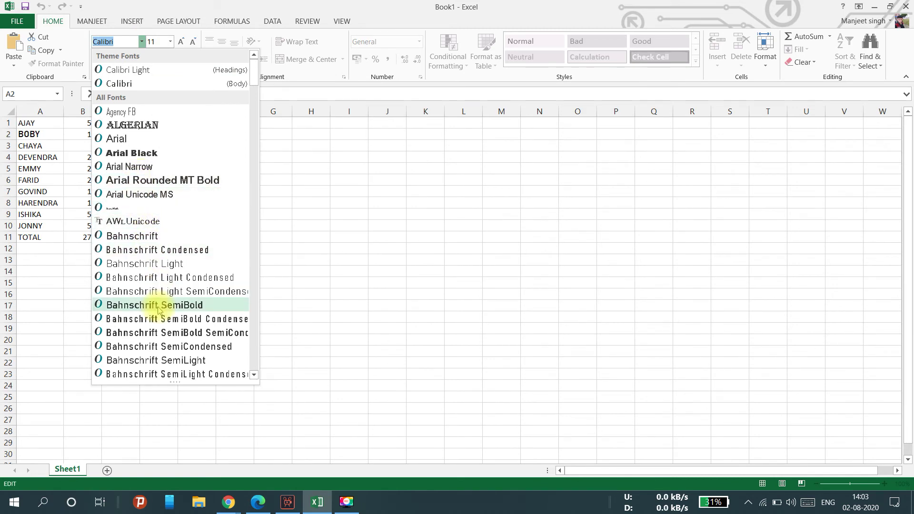
scroll(167, 334, "down", 7)
left_click(147, 329)
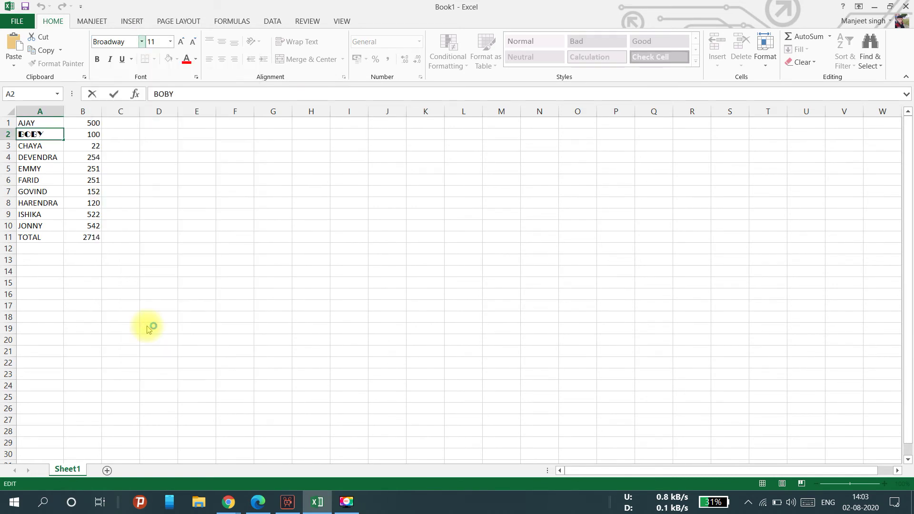
Step: Append the word MANHDBDG to the text in cell A1 and set only that word in Bahnschrift SemiBold
left_click(40, 122)
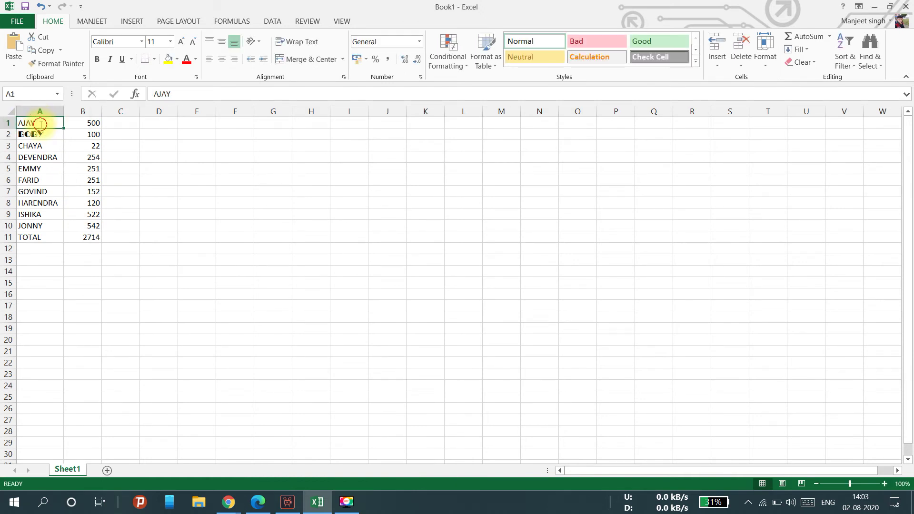
double_click(40, 124)
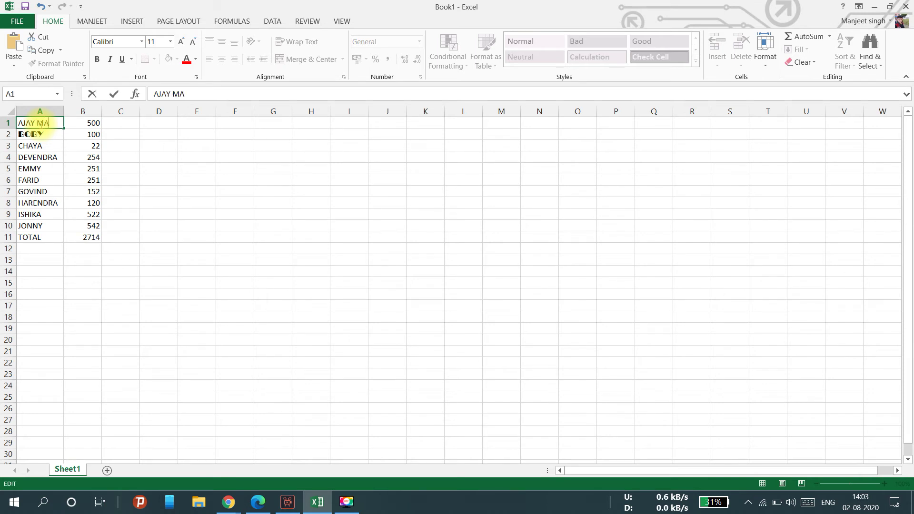
type("MANHDBBDG")
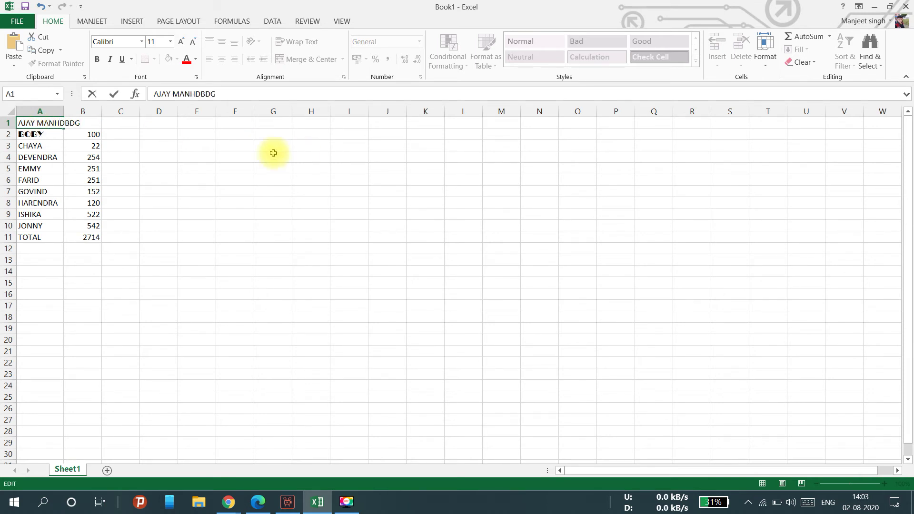
double_click(49, 125)
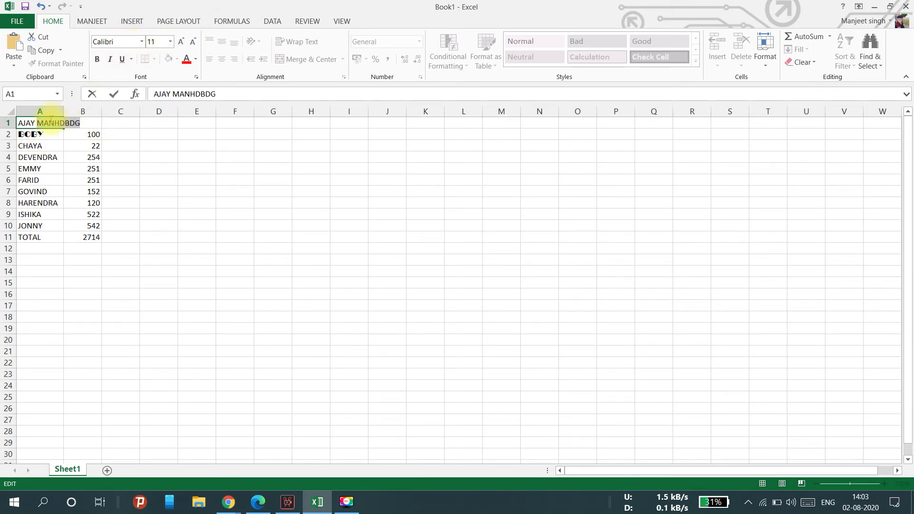
left_click(143, 42)
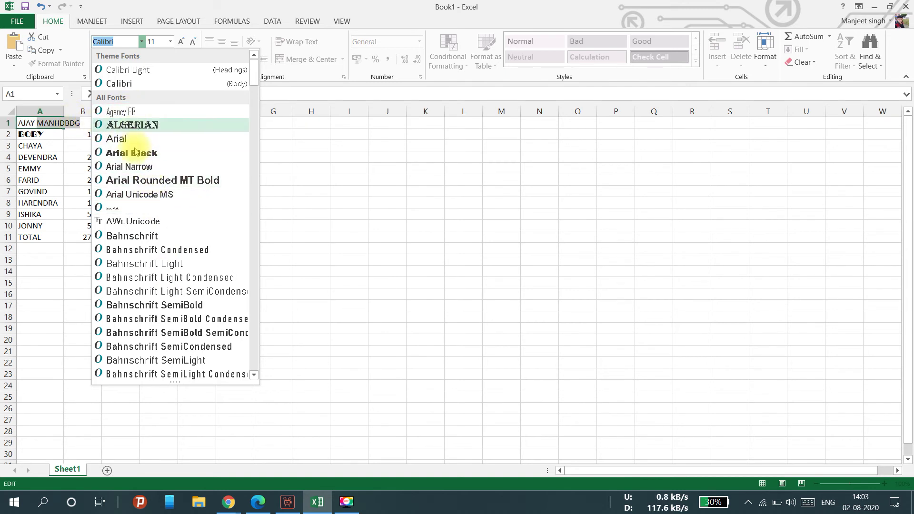
left_click(149, 308)
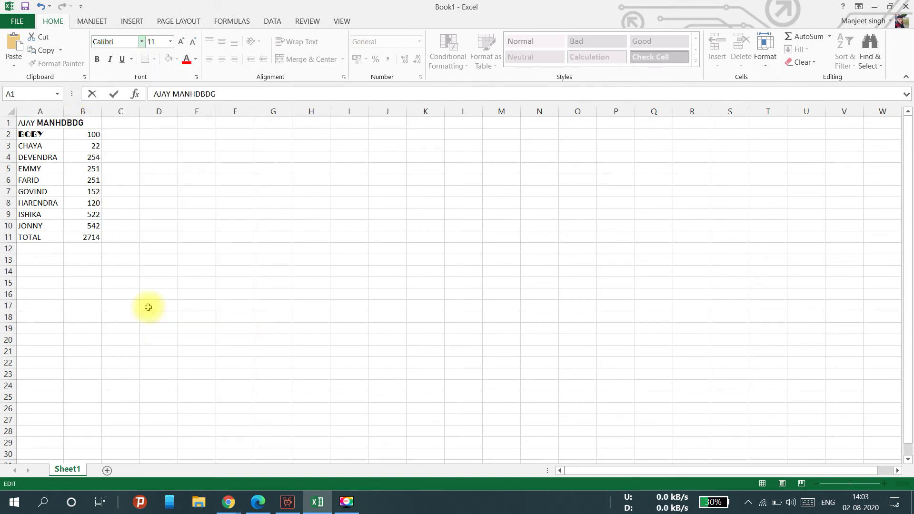
Step: Fill cell A4 with yellow and cell A7 with a light blue theme color
left_click(48, 157)
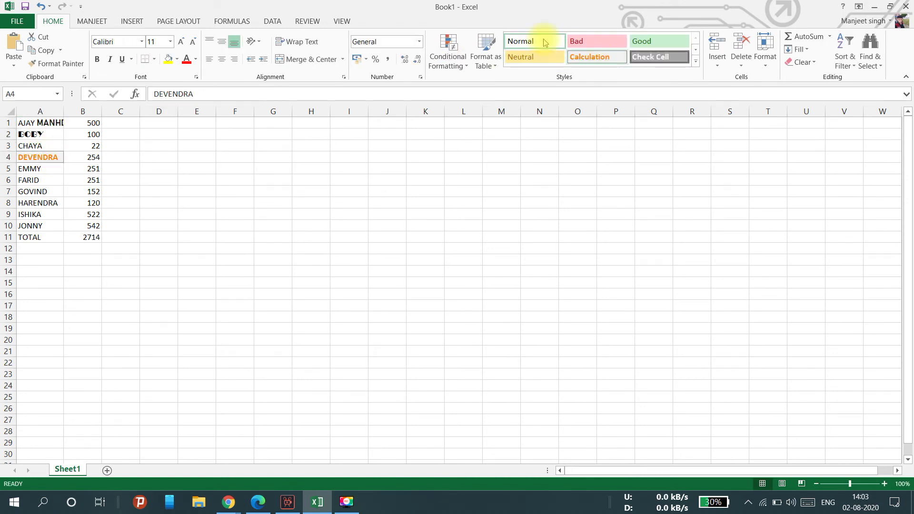
left_click(168, 61)
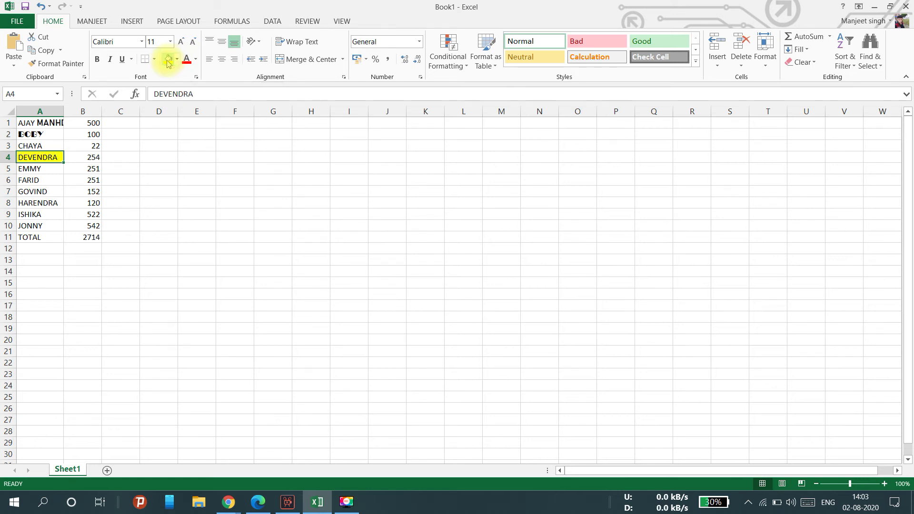
left_click(37, 195)
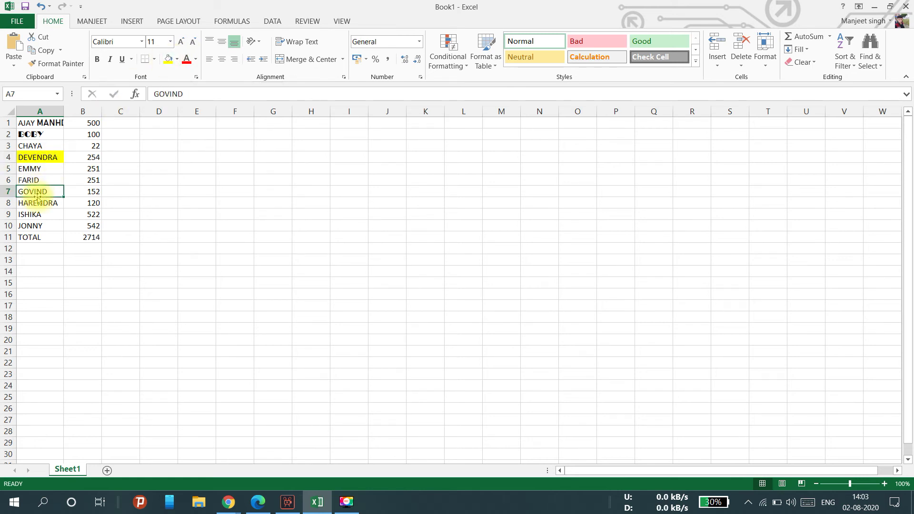
left_click(176, 59)
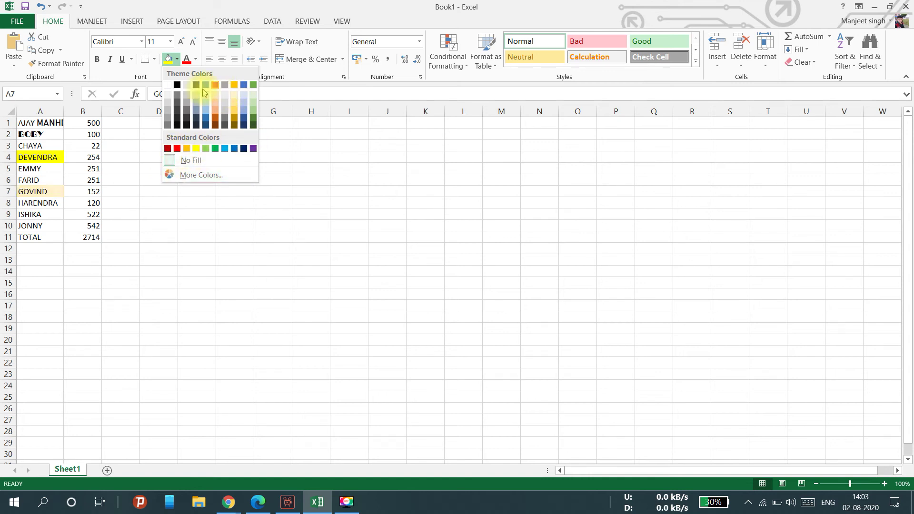
left_click(208, 117)
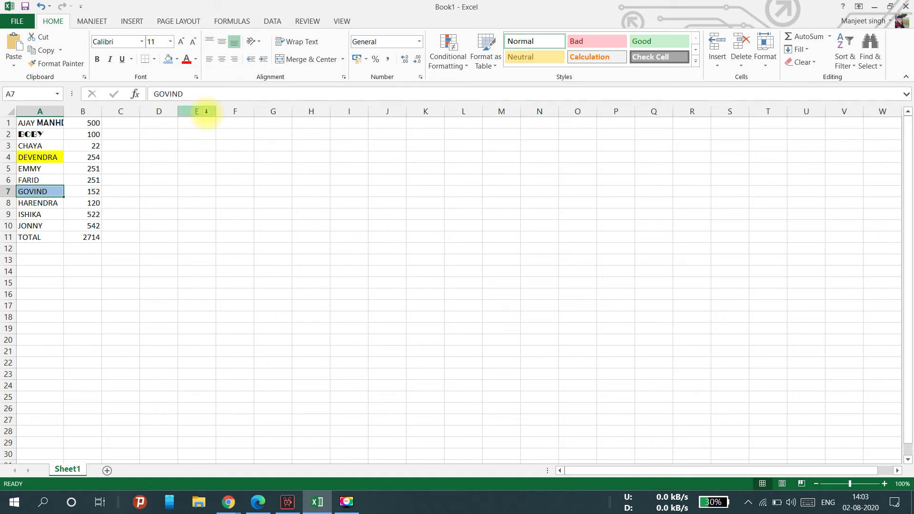
Step: Fill cell A10 with a light green theme color
left_click(39, 227)
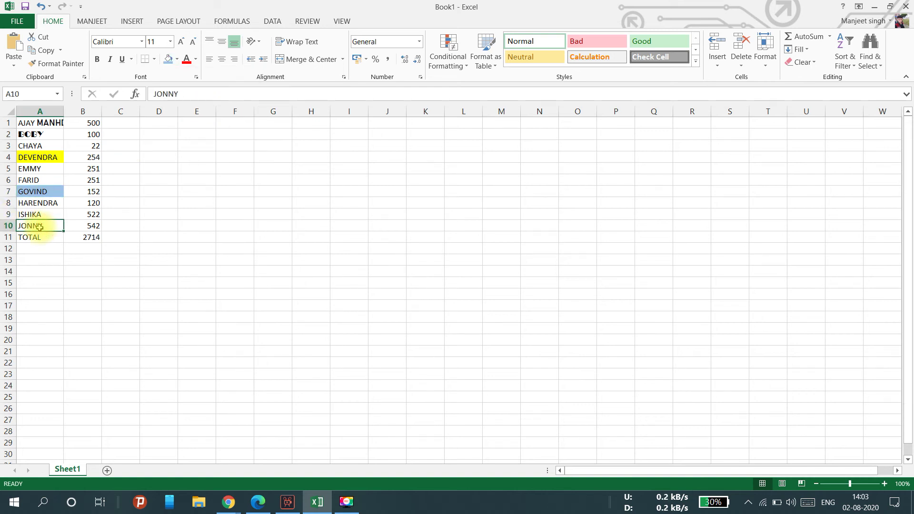
left_click(177, 58)
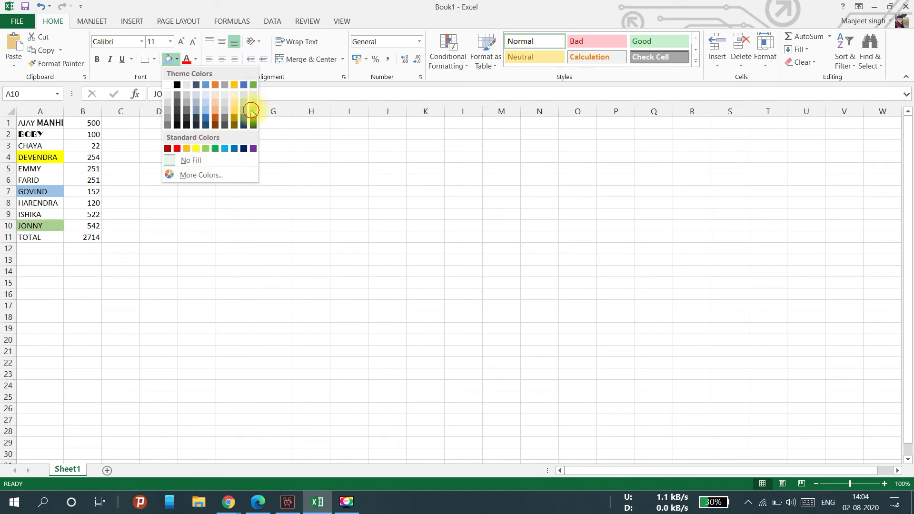
left_click(253, 110)
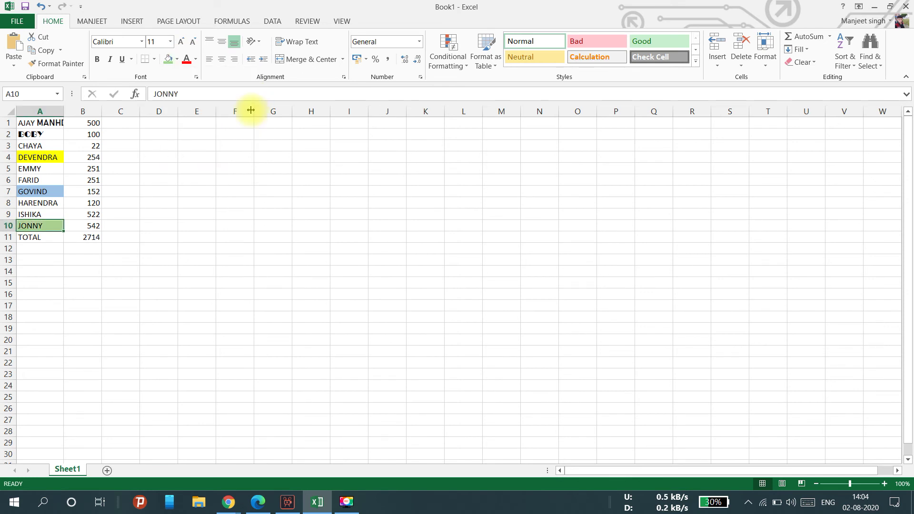
Step: Change the font color of the whole text in cell A3 to standard red
left_click(50, 142)
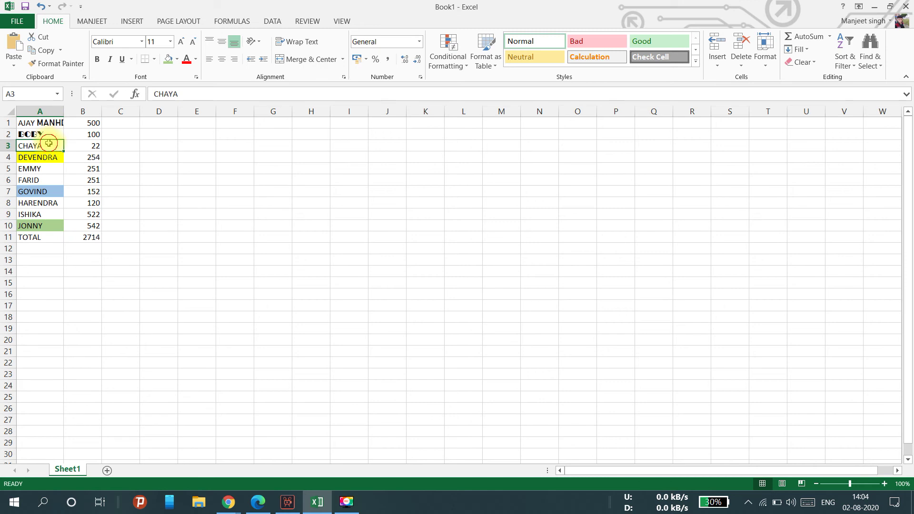
double_click(48, 143)
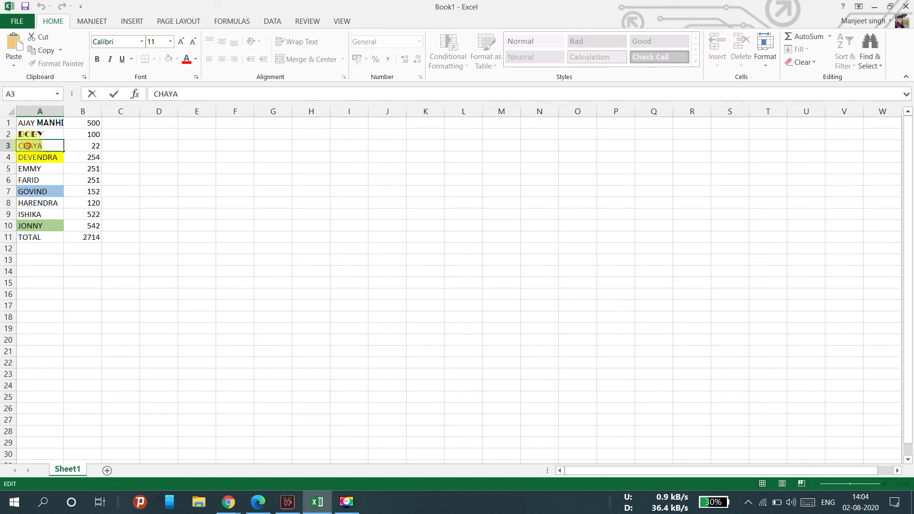
double_click(27, 145)
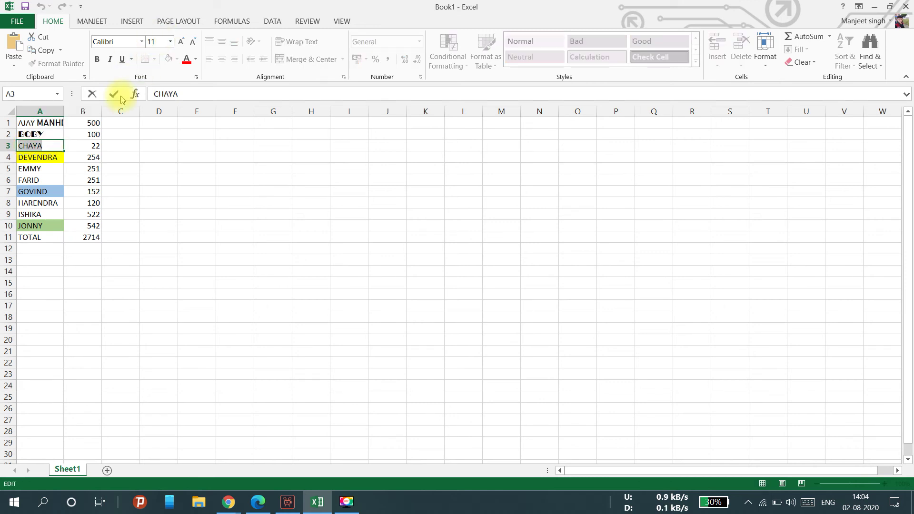
left_click(195, 59)
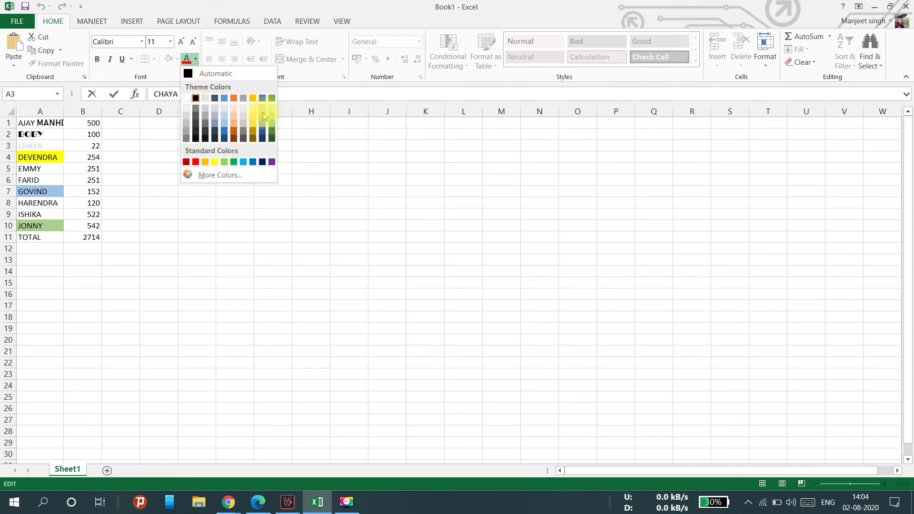
left_click(197, 162)
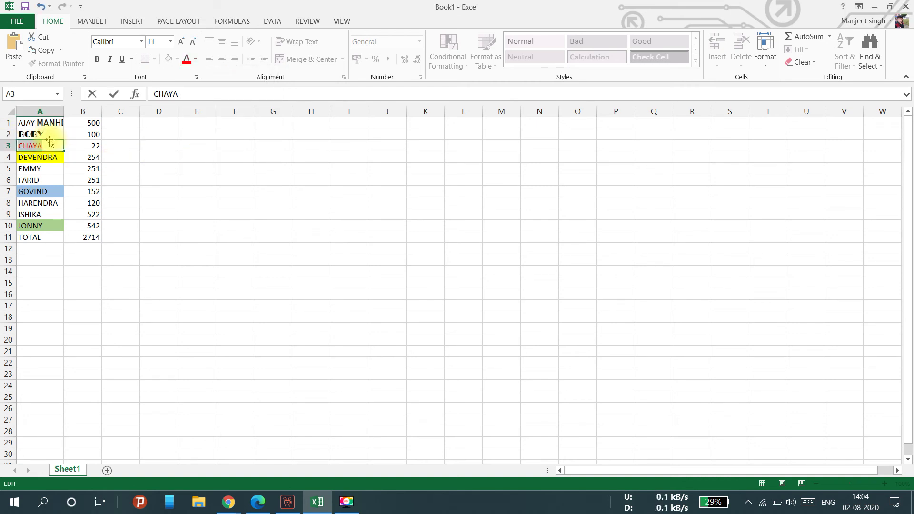
left_click(850, 485)
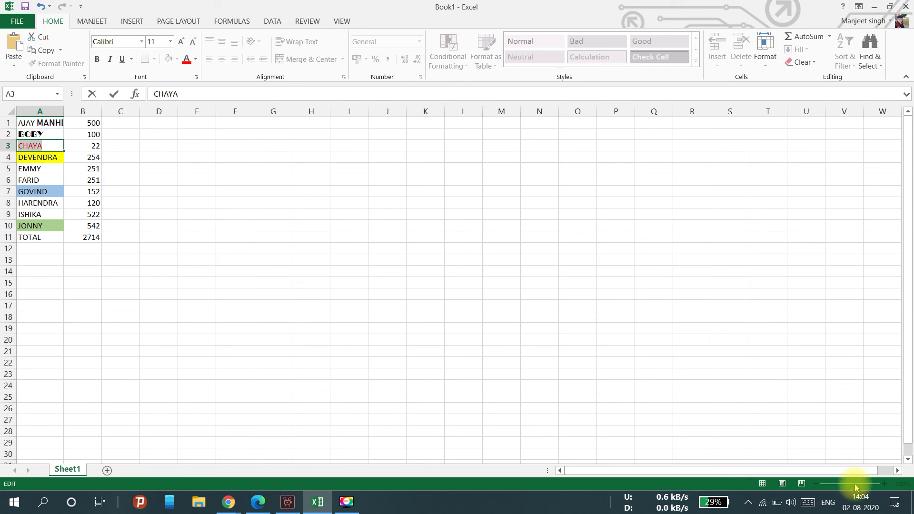
left_click(885, 484)
left_click(179, 229)
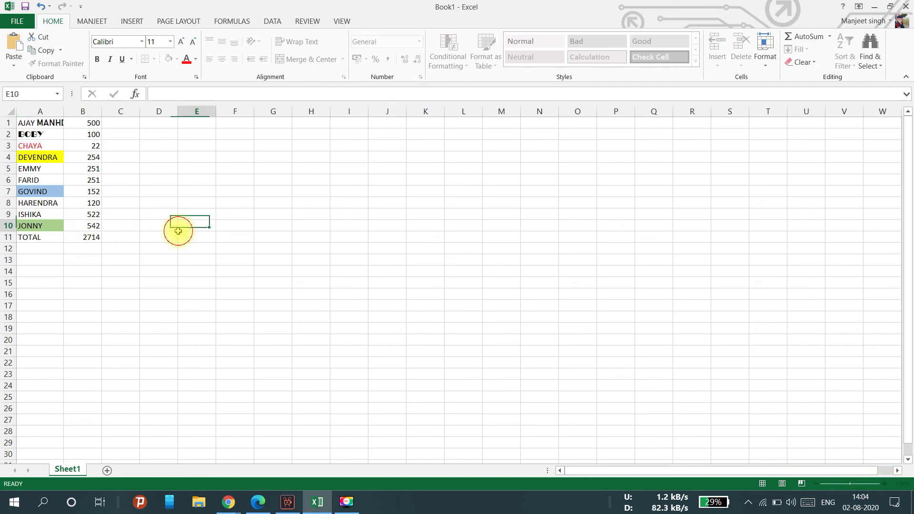
left_click(114, 145)
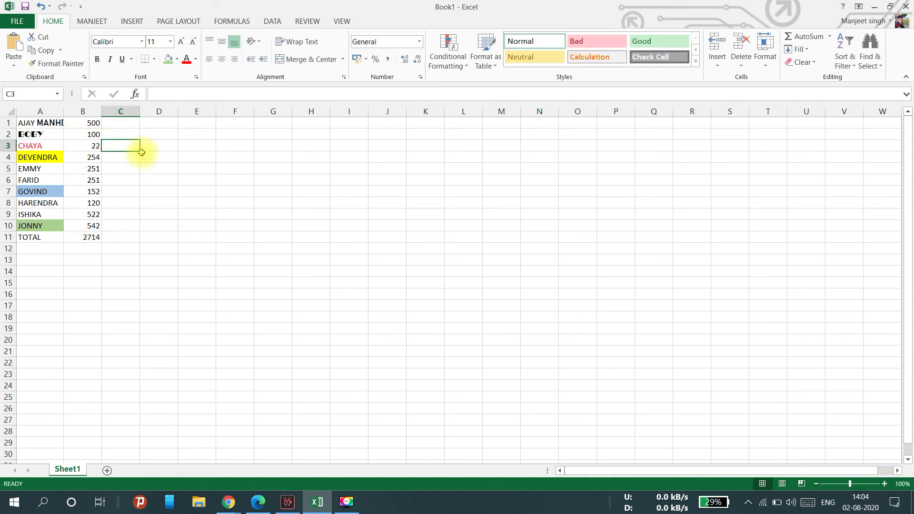
Step: Make the name in cell A6 bold
mouse_move(855, 484)
left_mouse_down()
mouse_move(873, 484)
mouse_move(842, 483)
mouse_move(876, 485)
mouse_move(851, 486)
left_mouse_up()
key("Left")
key("Left")
key("Down")
key("Down")
key("Down")
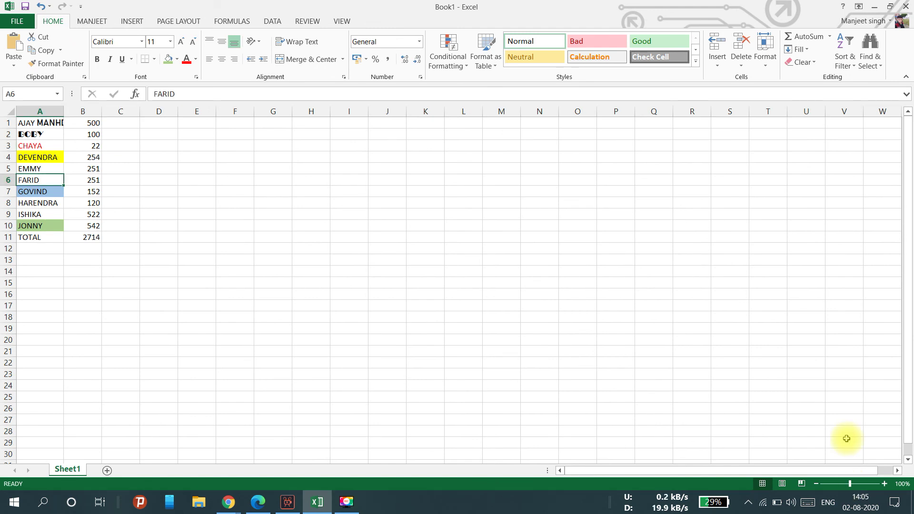
left_click(96, 59)
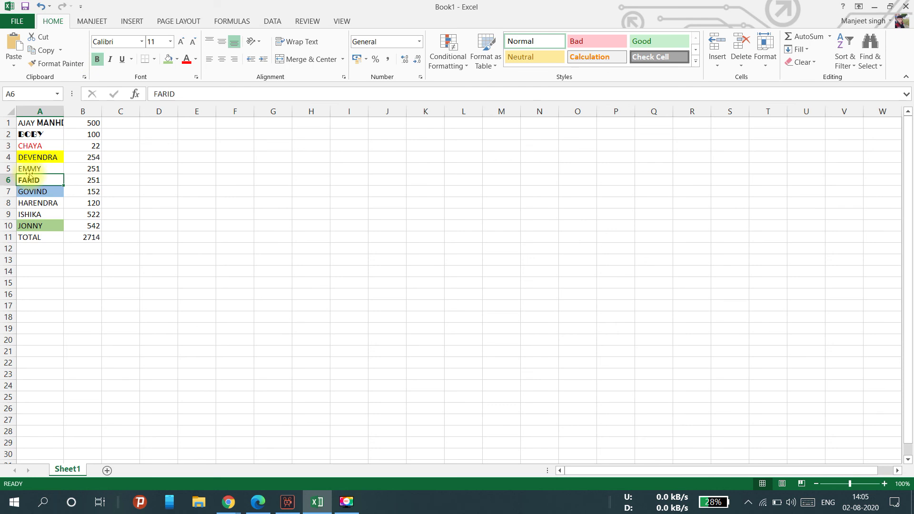
Step: Select the whole text inside cell A9 and make it bold
left_click(28, 214)
double_click(27, 215)
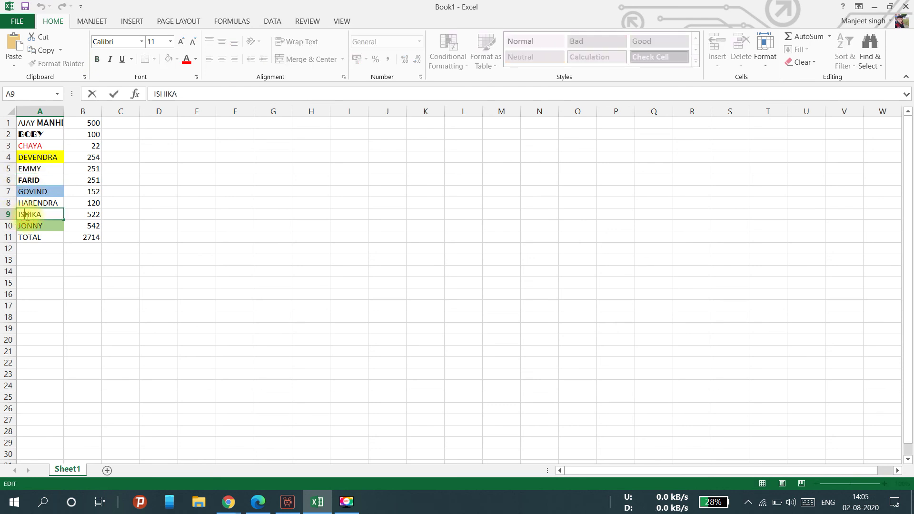
double_click(28, 215)
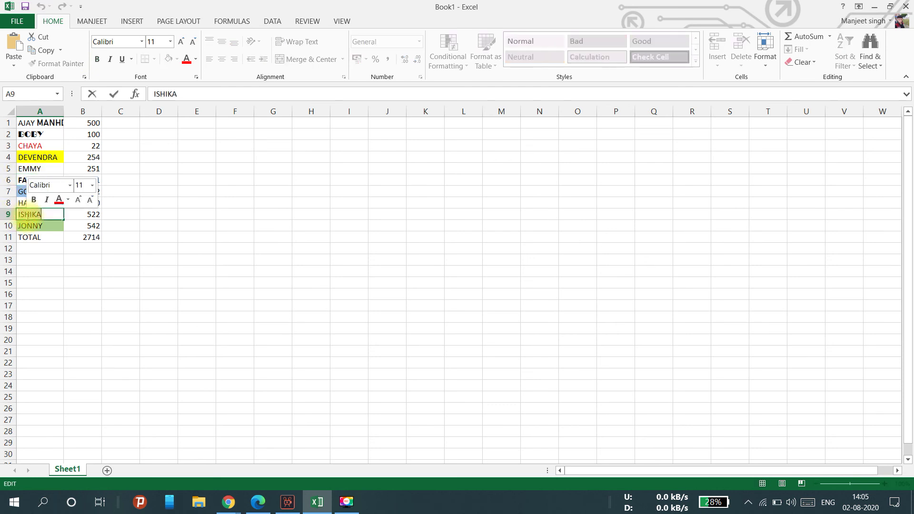
left_click(98, 61)
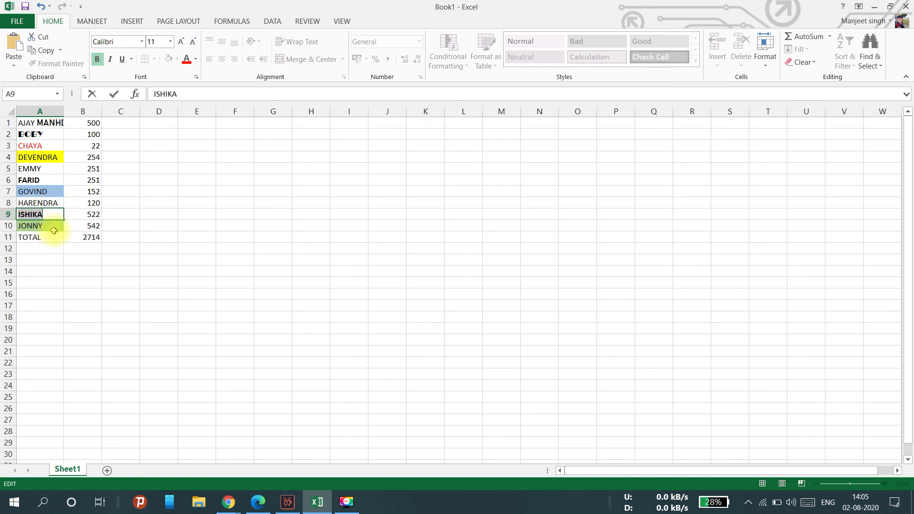
left_click(46, 246)
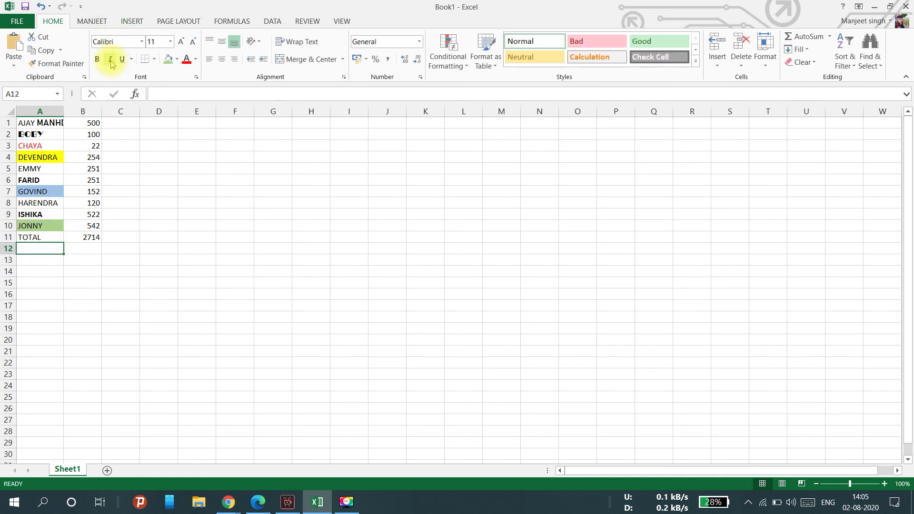